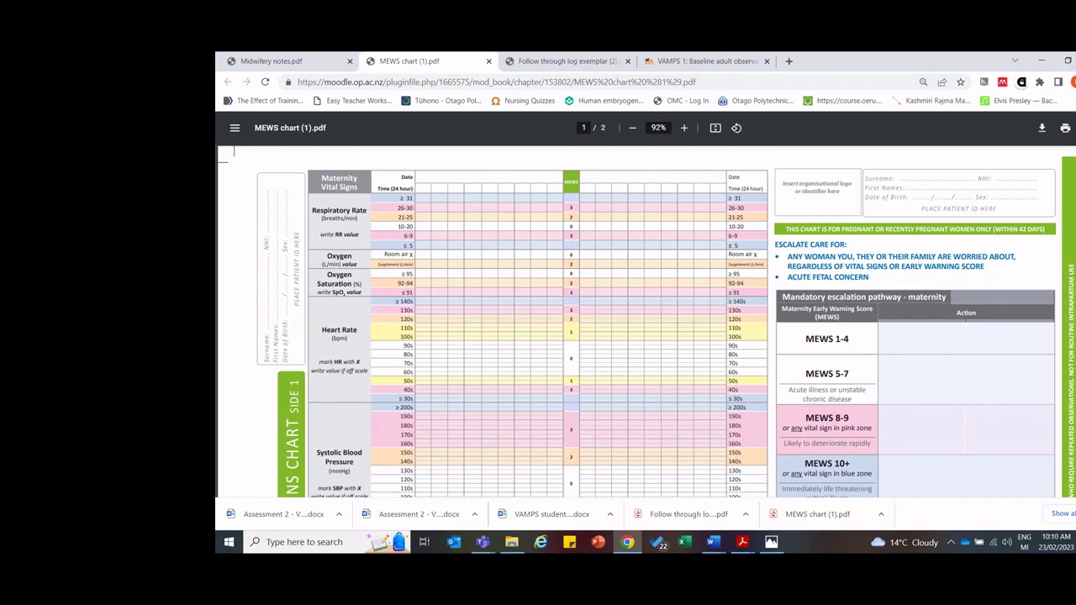
Switch to the MEWS chart PDF in Adobe Acrobat and examine its patient identification block.
key(alt+Tab)
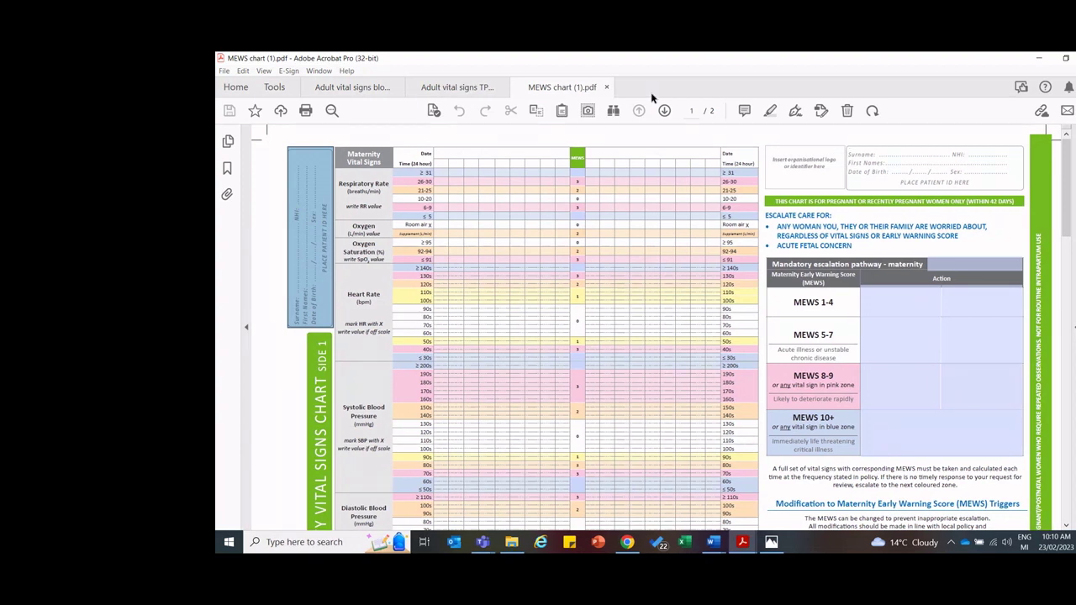
drag(846, 149, 974, 182)
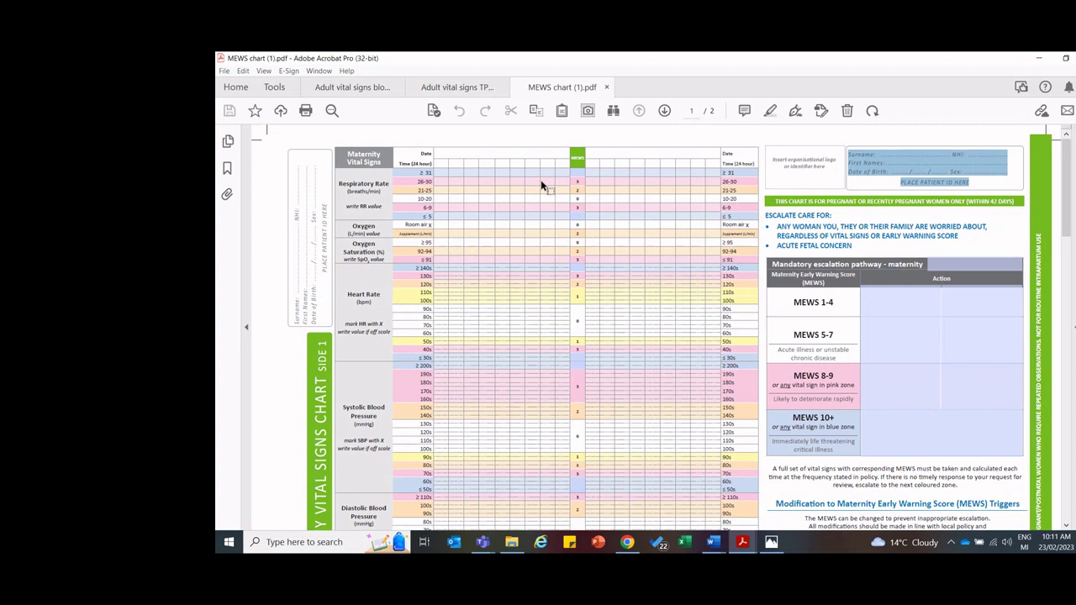
click(438, 143)
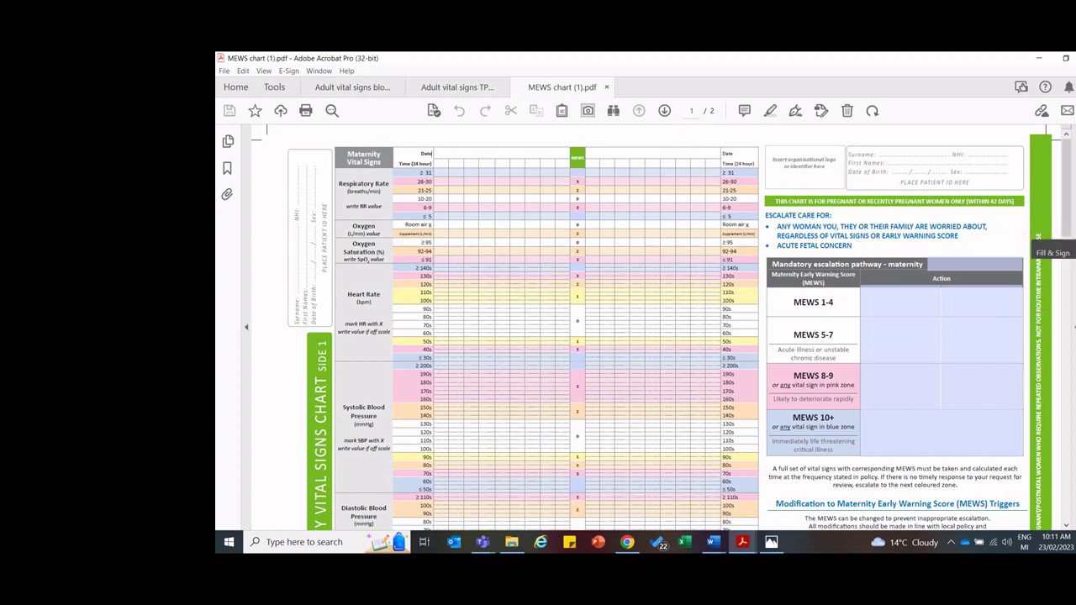
Open the chart for PDF editing and add the date 23/02/23 and the time 1300 as text in the first observation column.
click(1068, 218)
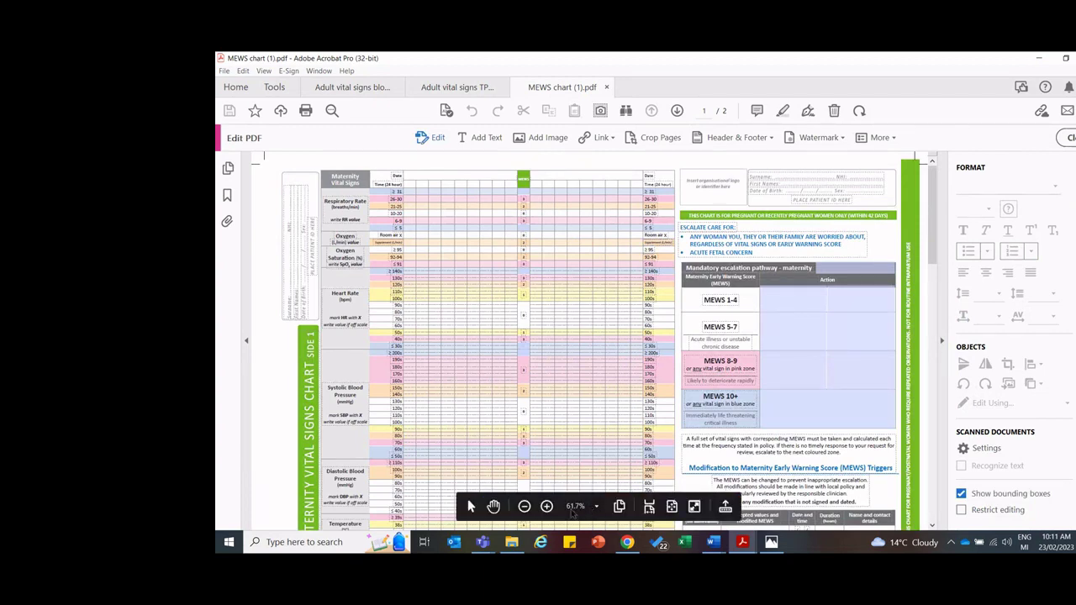
click(548, 507)
click(548, 507)
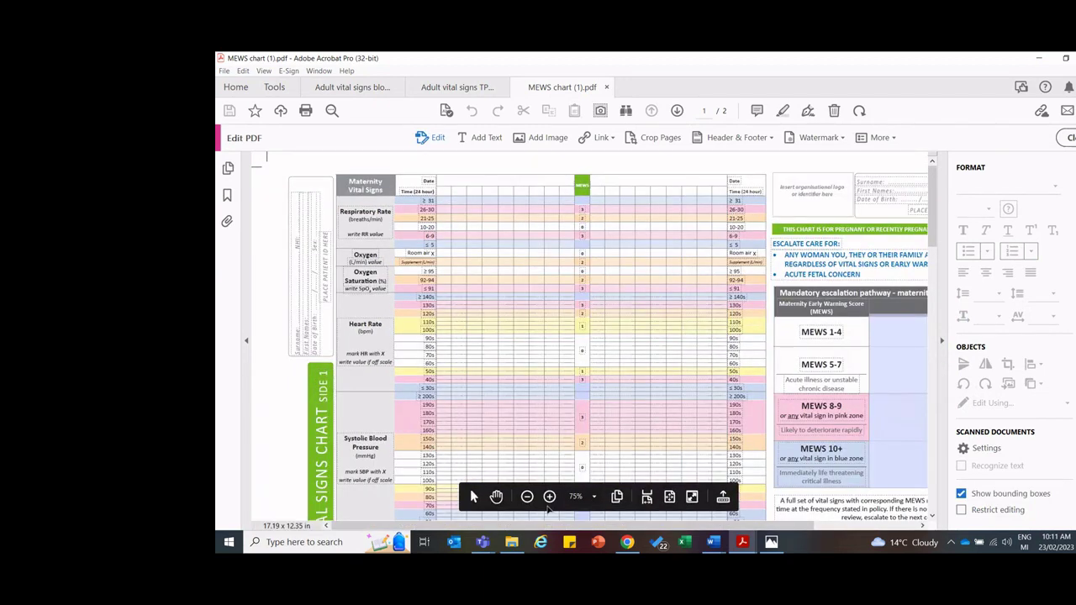
click(549, 498)
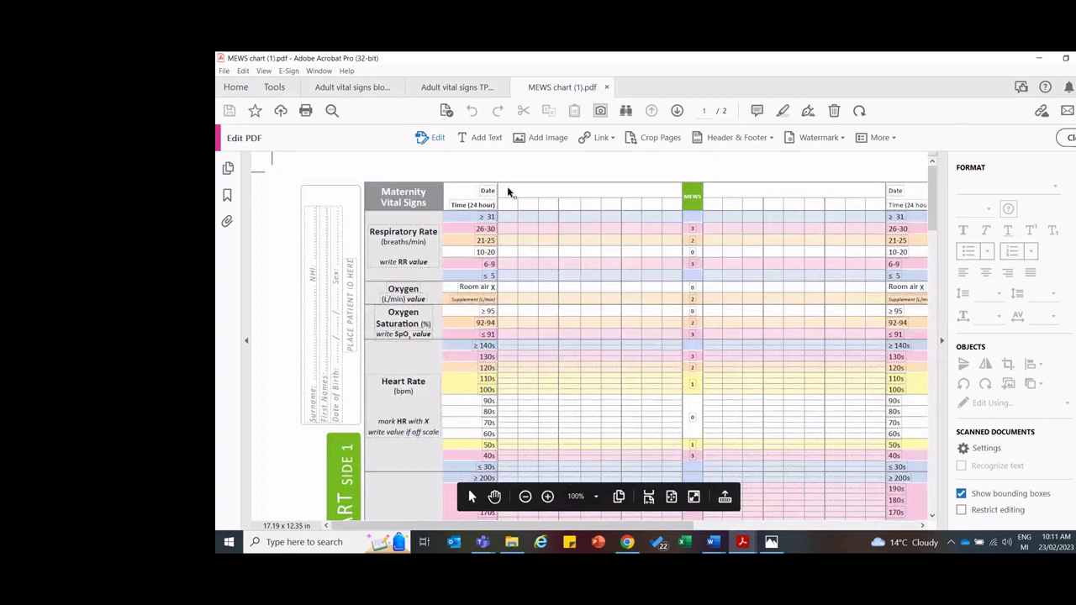
click(483, 138)
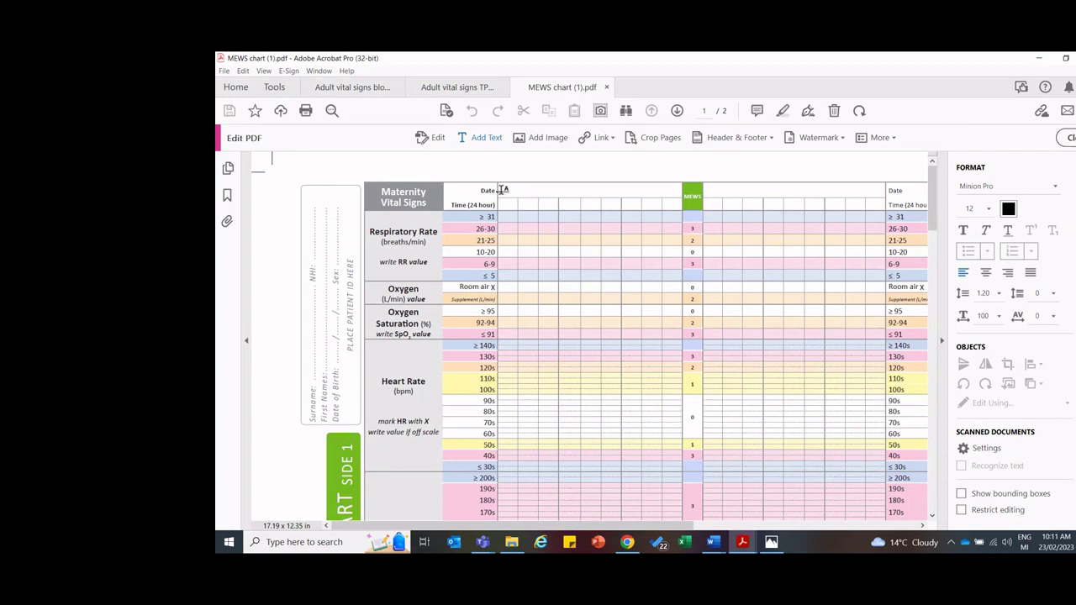
click(502, 190)
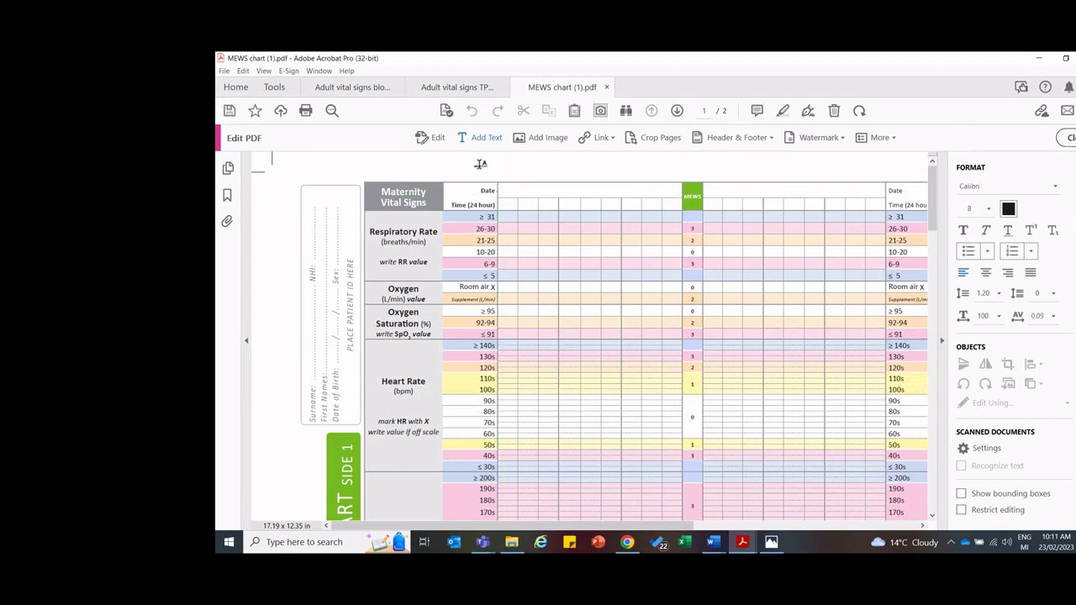
text(23/02/23)
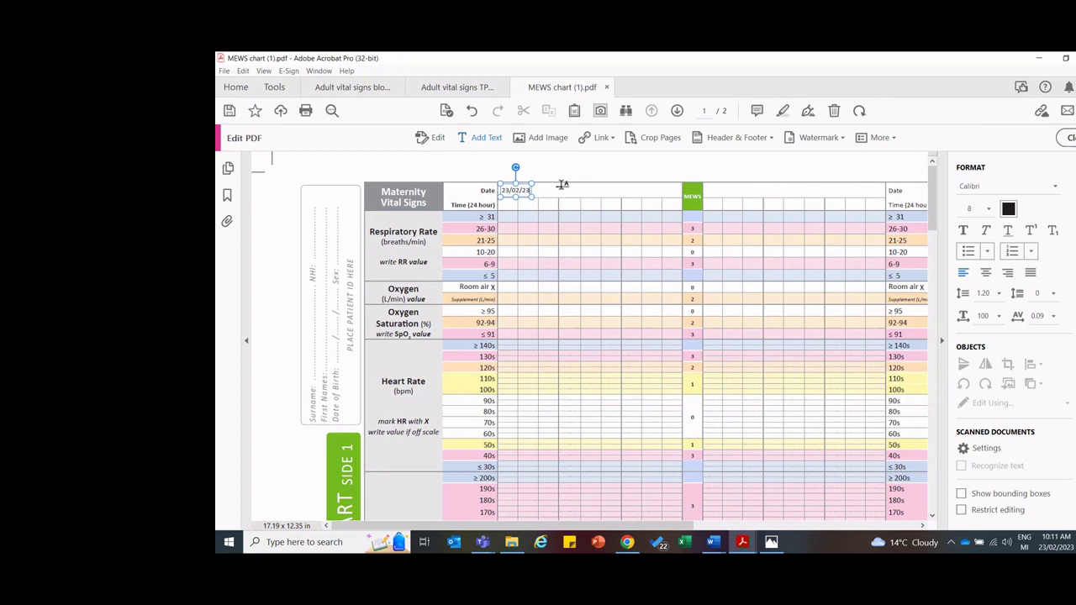
click(566, 170)
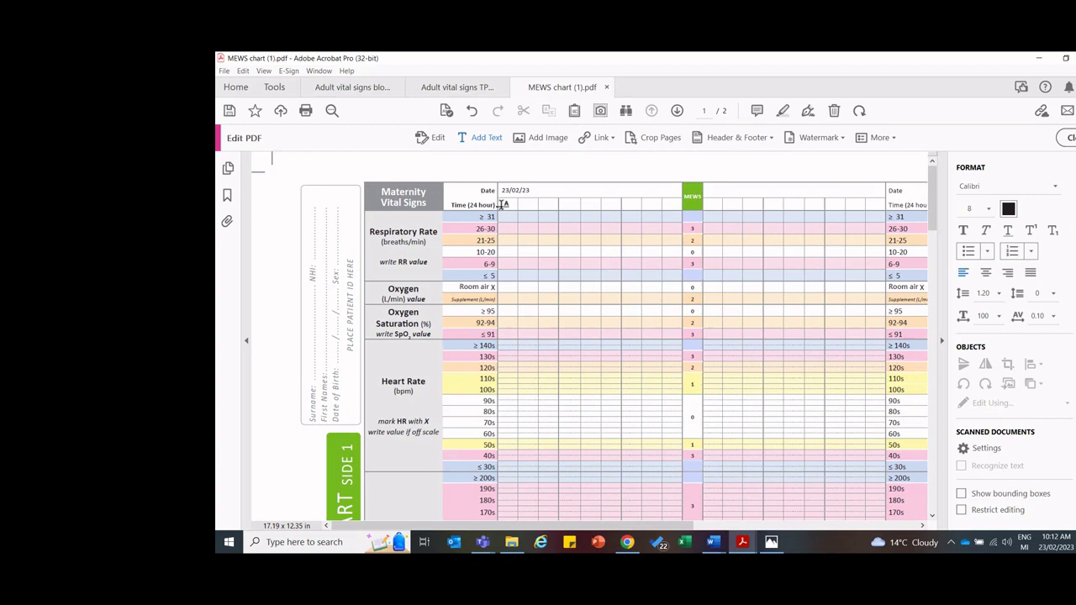
click(503, 204)
text(1100)
click(567, 169)
Enter a respiratory rate of 12 in the 10-20 row of the first observation column.
mouse_move(933, 183)
mouse_down()
mouse_move(941, 320)
mouse_move(933, 186)
mouse_up()
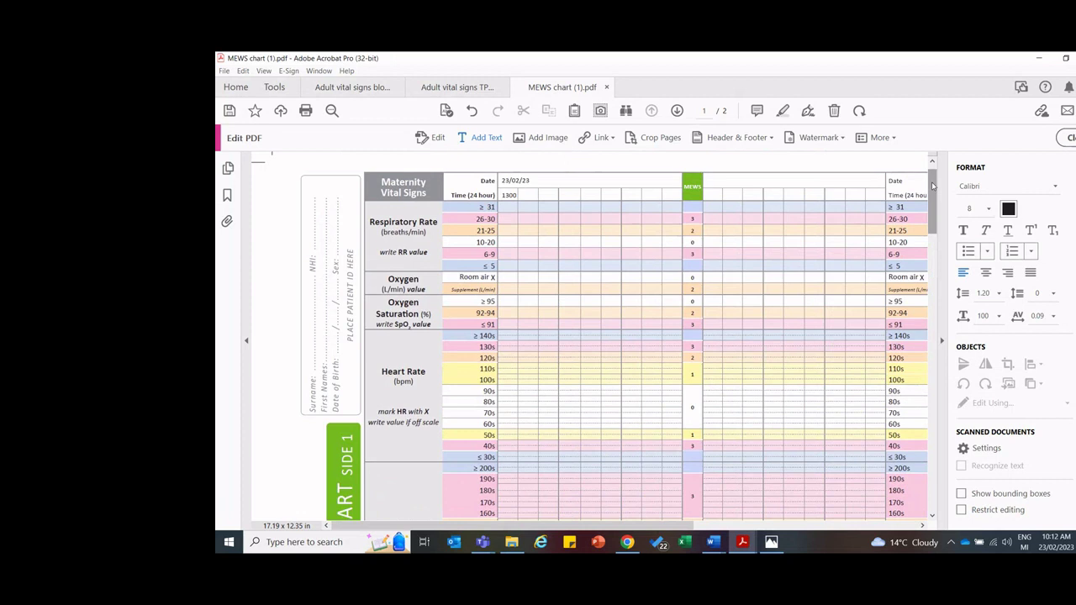
click(505, 242)
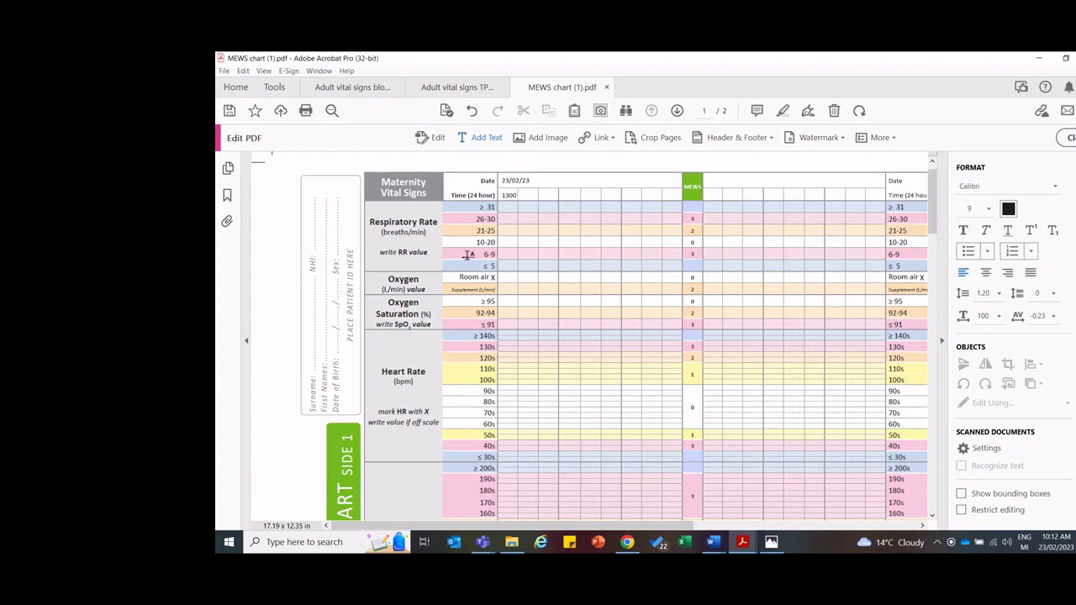
text(12)
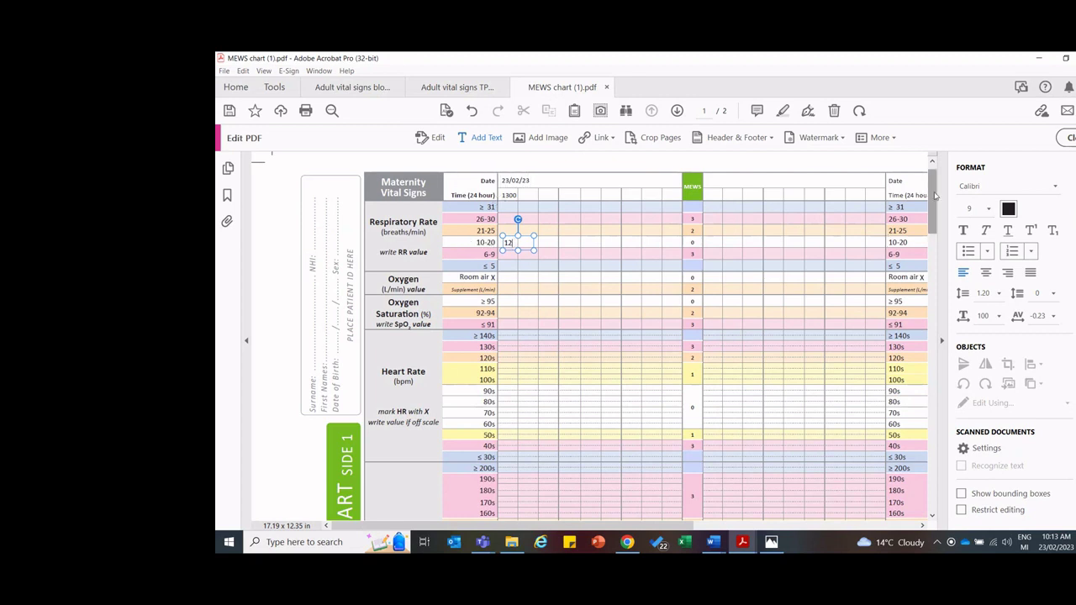
Mark the heart rate with an x in the lower part of the 80s row in the first observation column.
drag(935, 196, 941, 209)
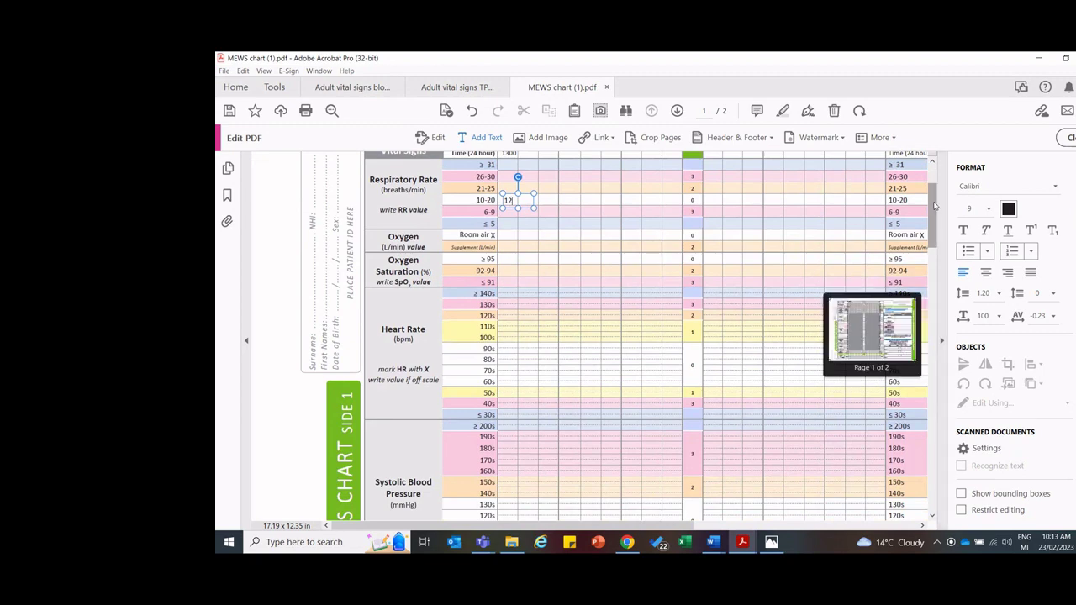
drag(941, 209, 945, 253)
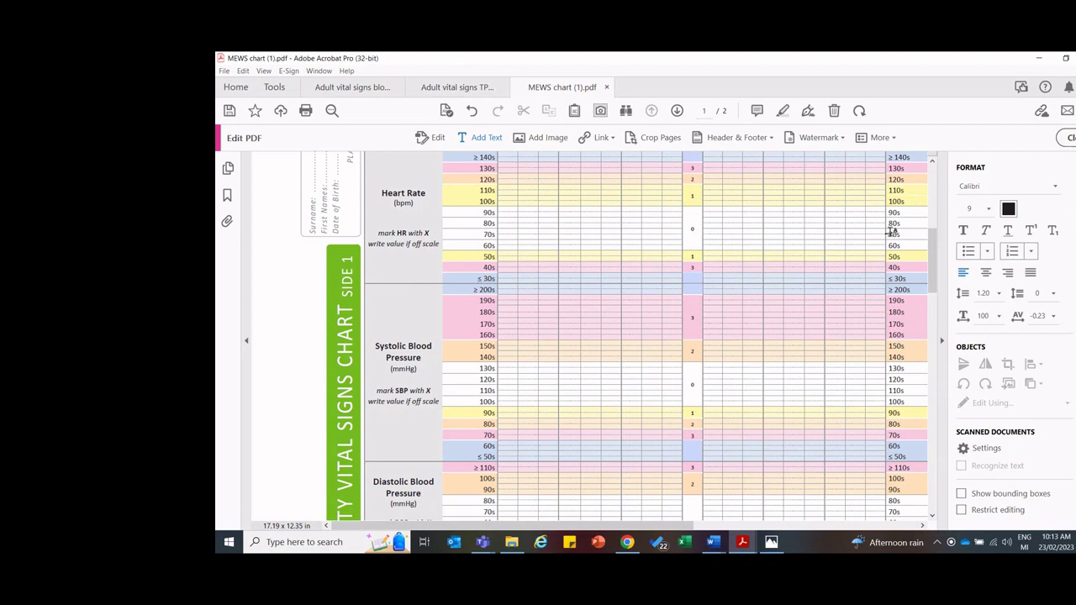
drag(933, 254, 933, 245)
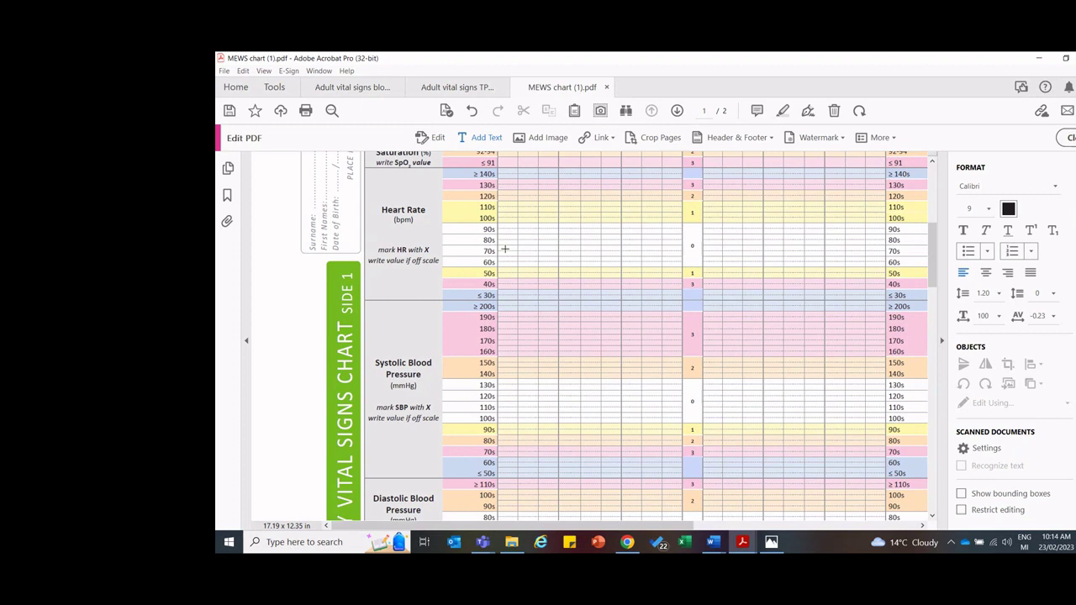
click(506, 246)
text(x)
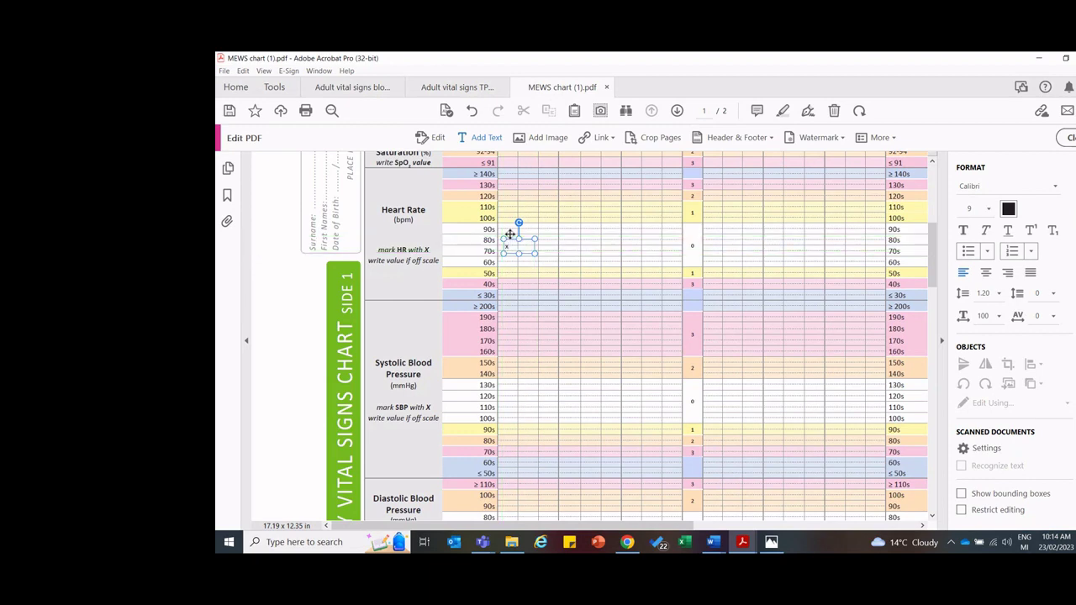
drag(511, 238, 510, 234)
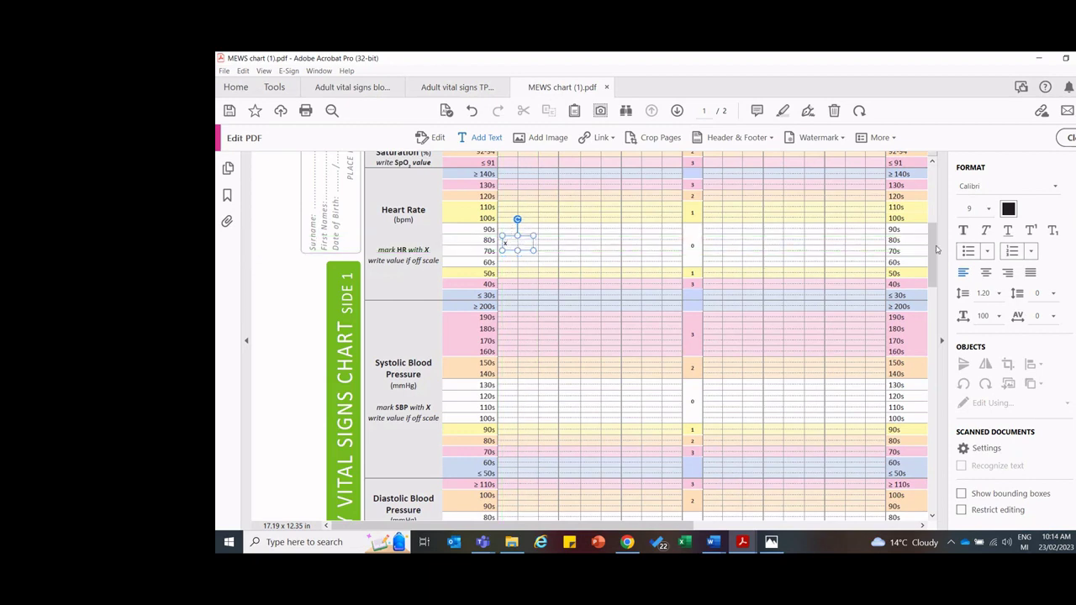
Mark x for systolic pressure between the 120s and 110s rows and for diastolic pressure between the 60s and 50s rows in the first column.
drag(934, 247, 943, 310)
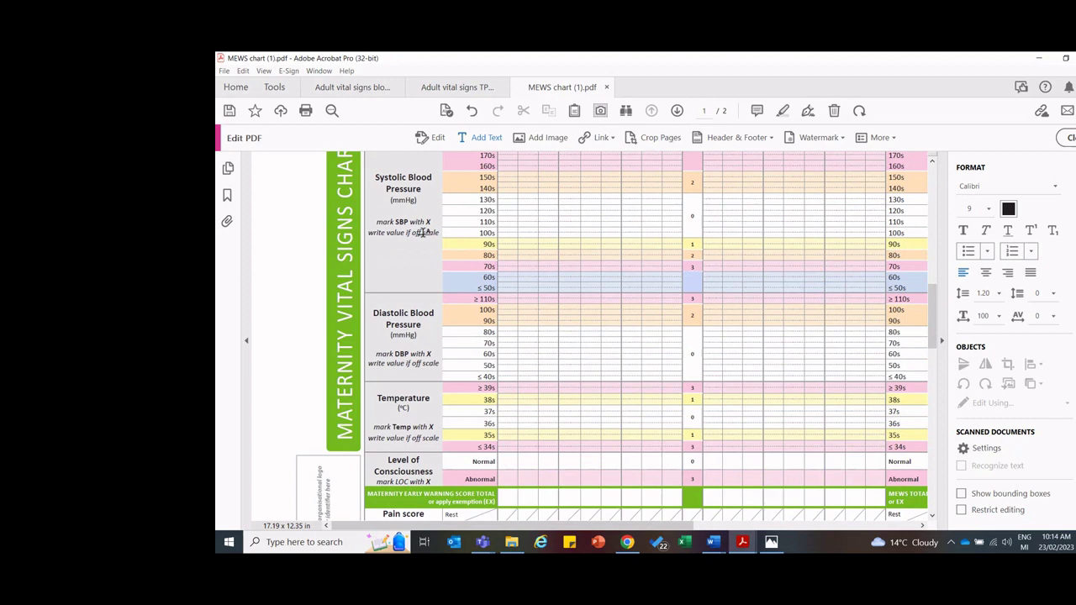
click(504, 216)
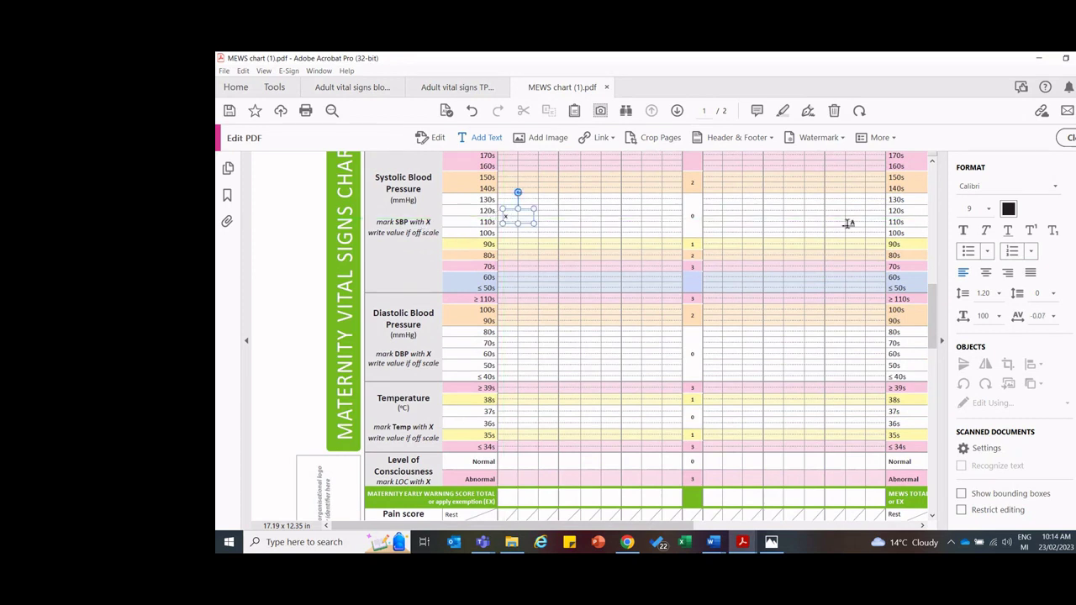
drag(935, 307, 935, 324)
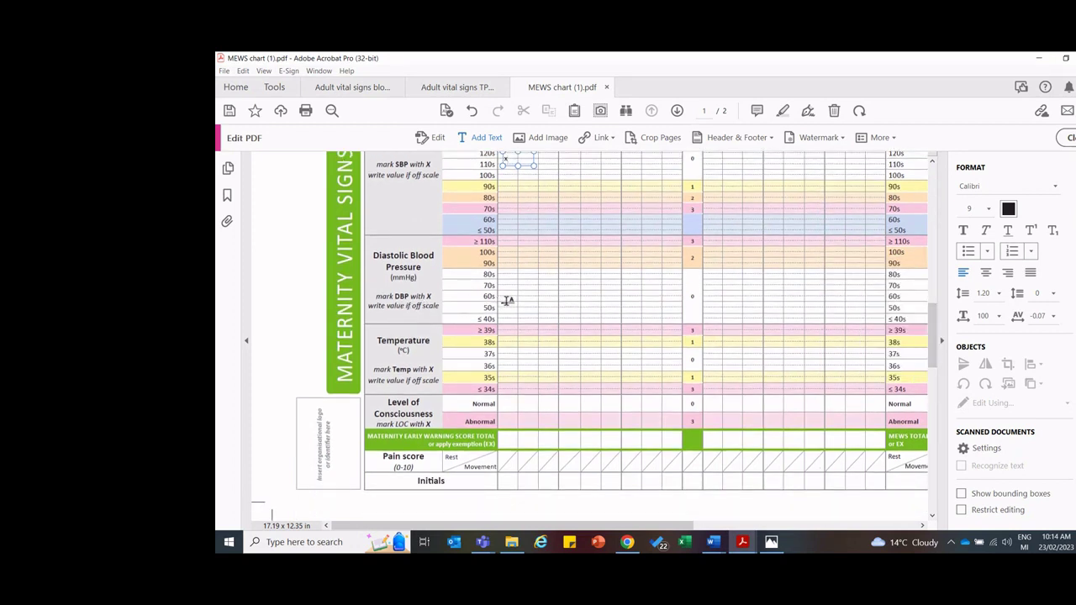
key(Escape)
click(506, 303)
text(x)
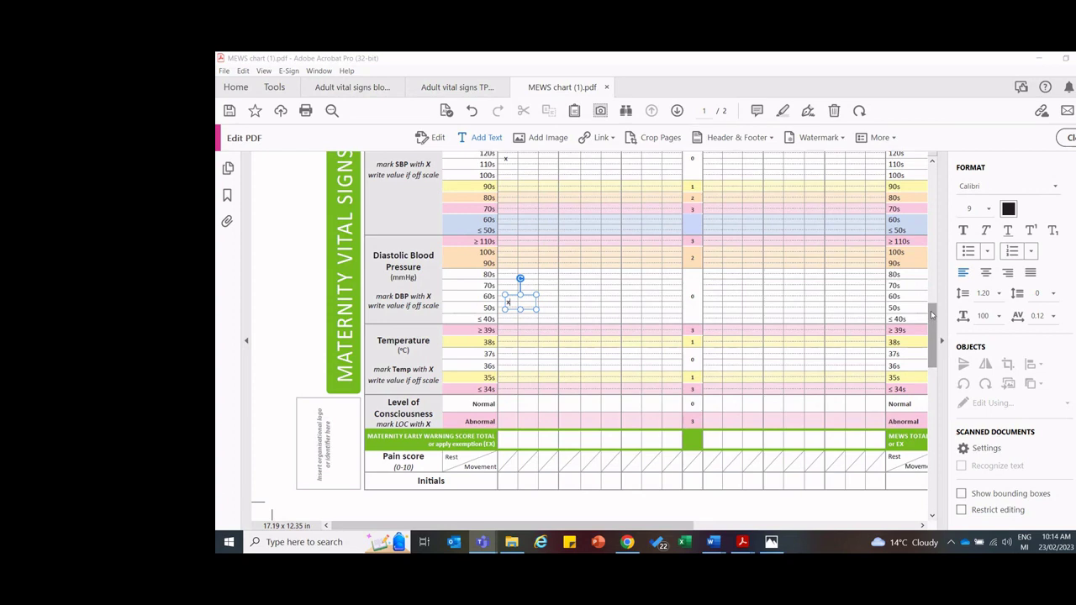
Mark the temperature with an x in the 36s row of the first observation column.
drag(932, 315, 934, 303)
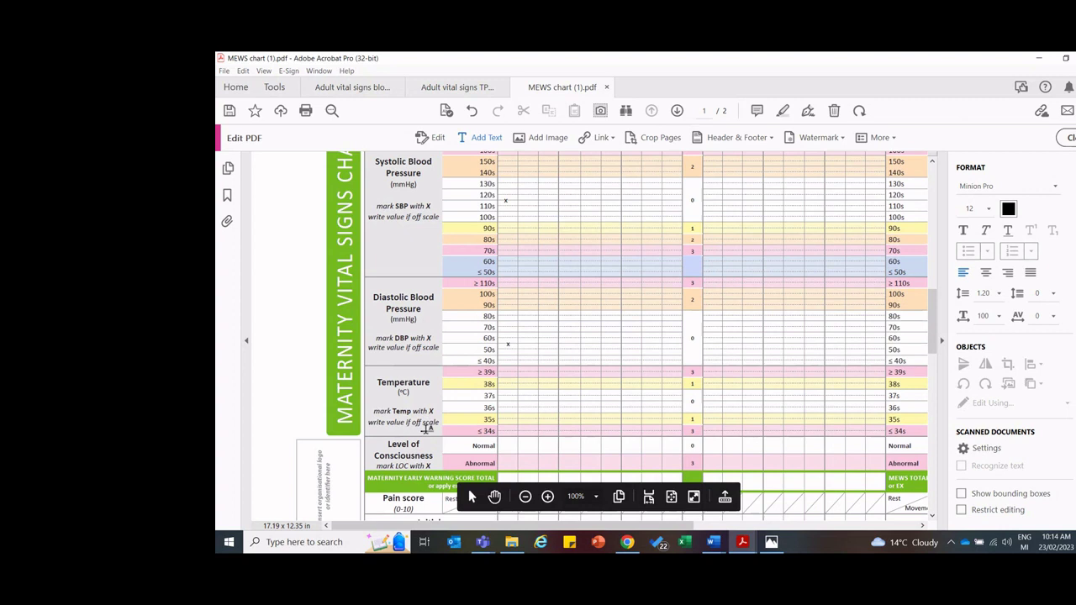
click(506, 407)
text(x)
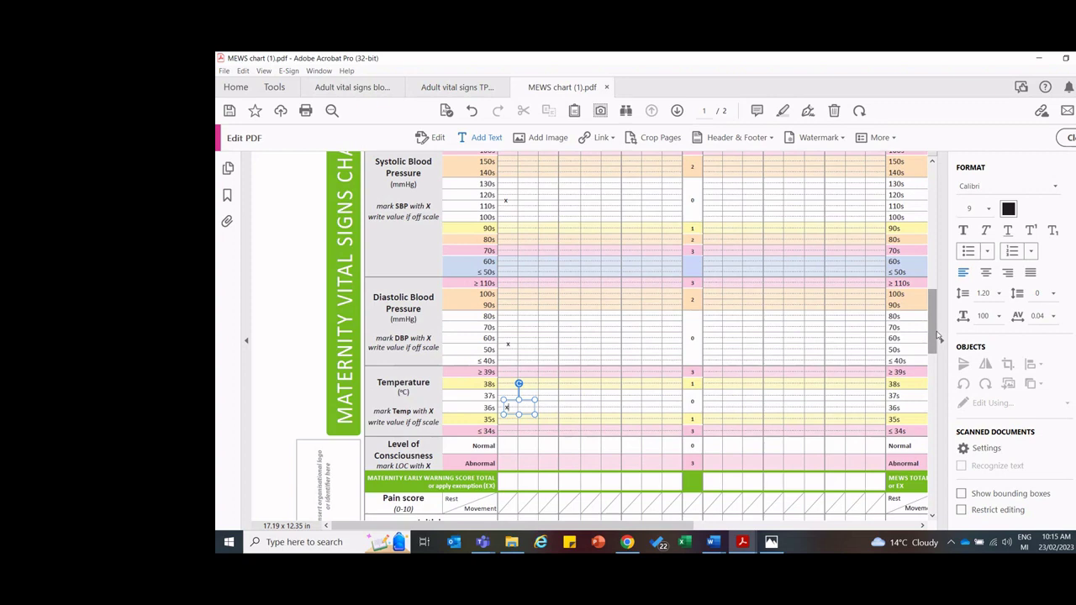
Review the MEWS value for each vital sign and enter a Maternity Early Warning Score total of 0 in black in the first column.
drag(939, 336, 937, 347)
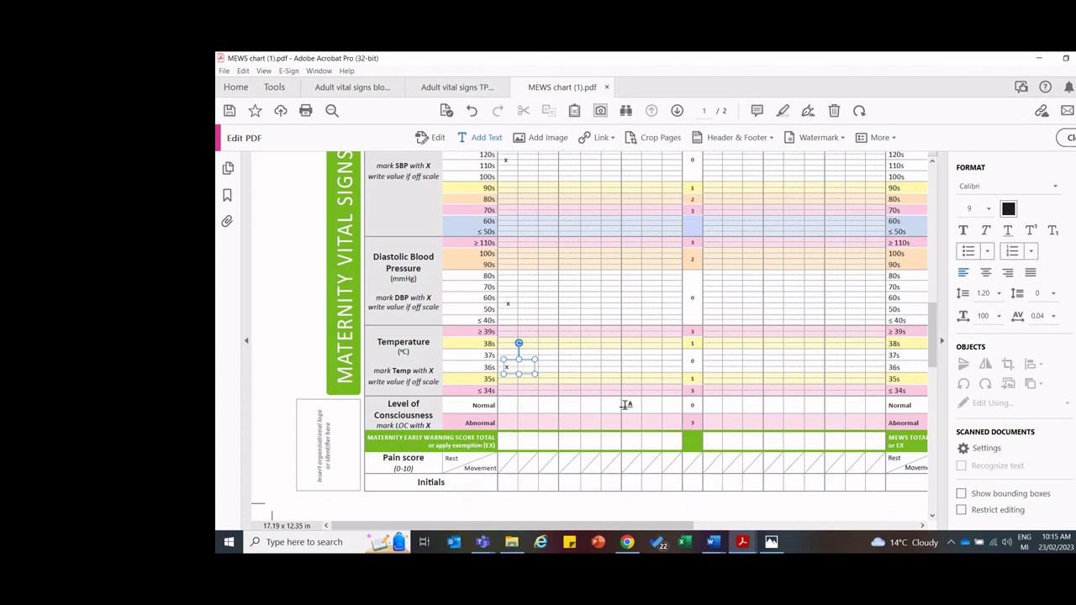
drag(931, 343, 923, 216)
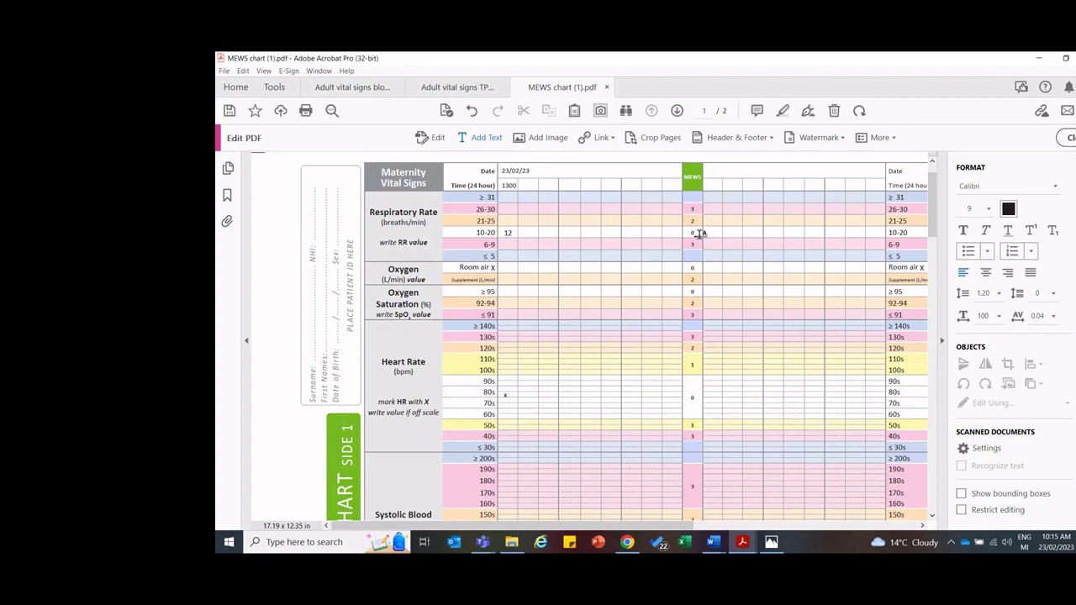
click(933, 230)
drag(932, 230, 943, 347)
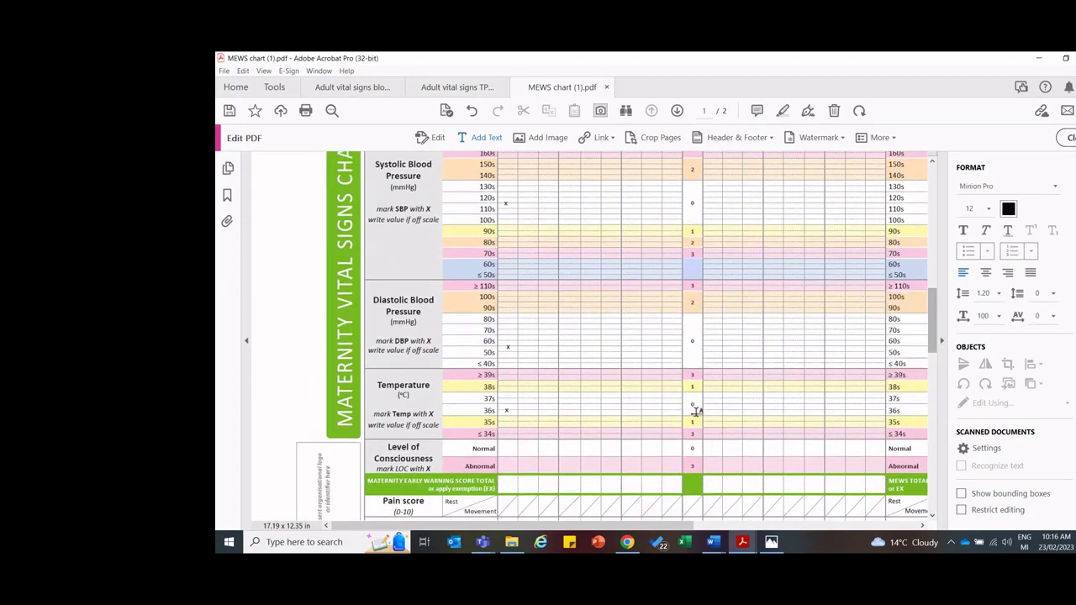
click(507, 478)
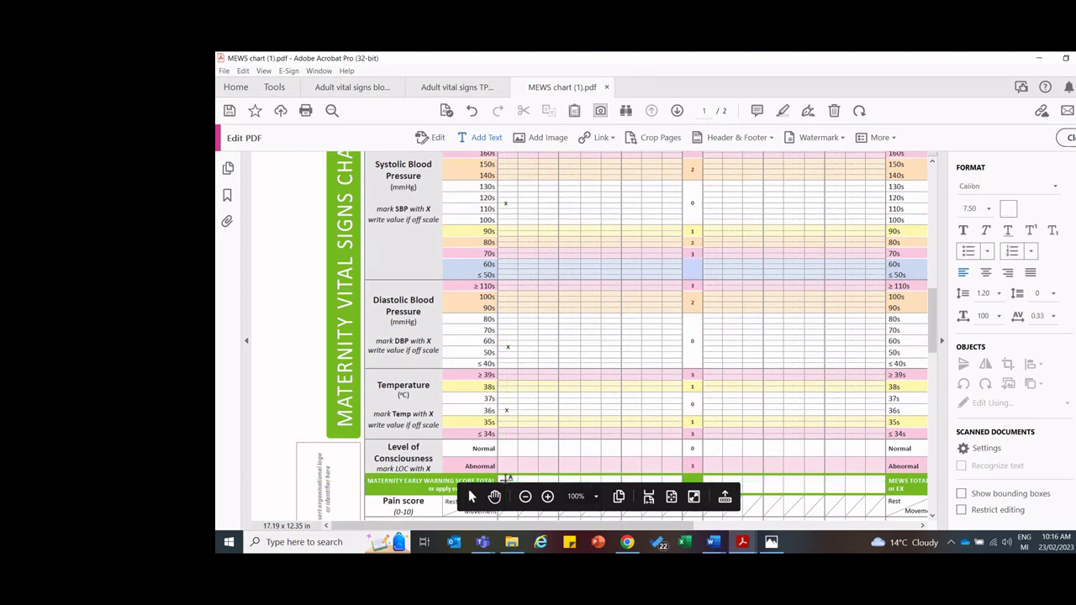
drag(935, 333, 936, 339)
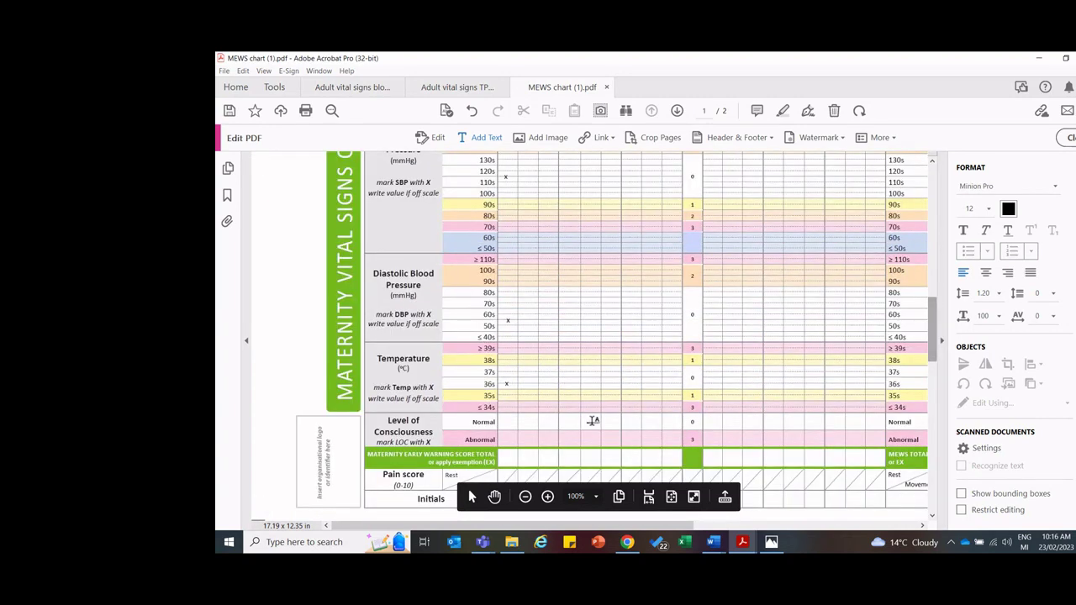
click(505, 461)
click(503, 461)
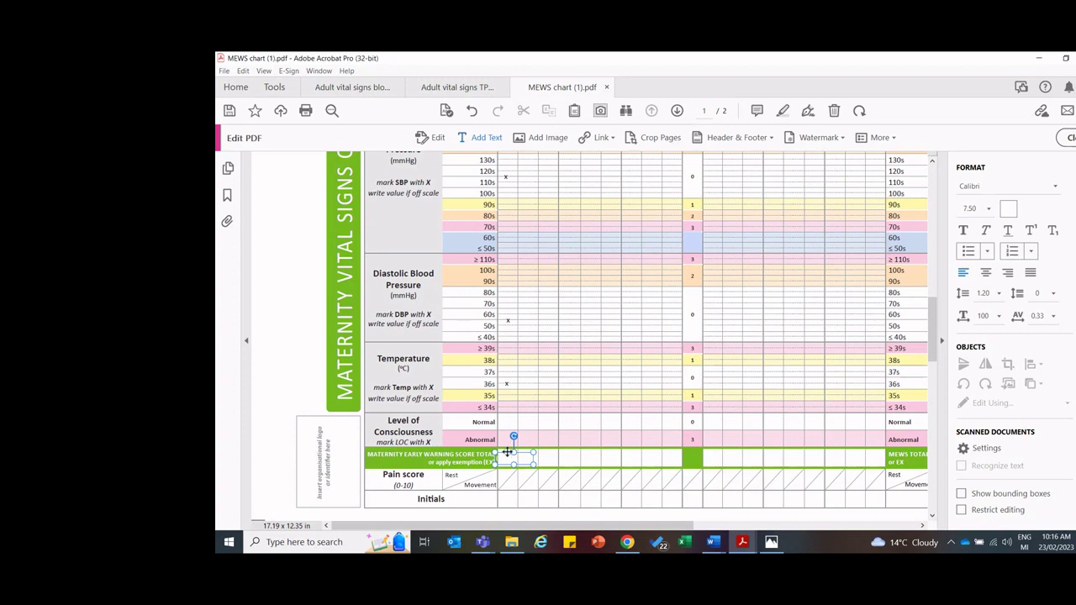
drag(507, 453, 515, 452)
click(1007, 212)
click(992, 224)
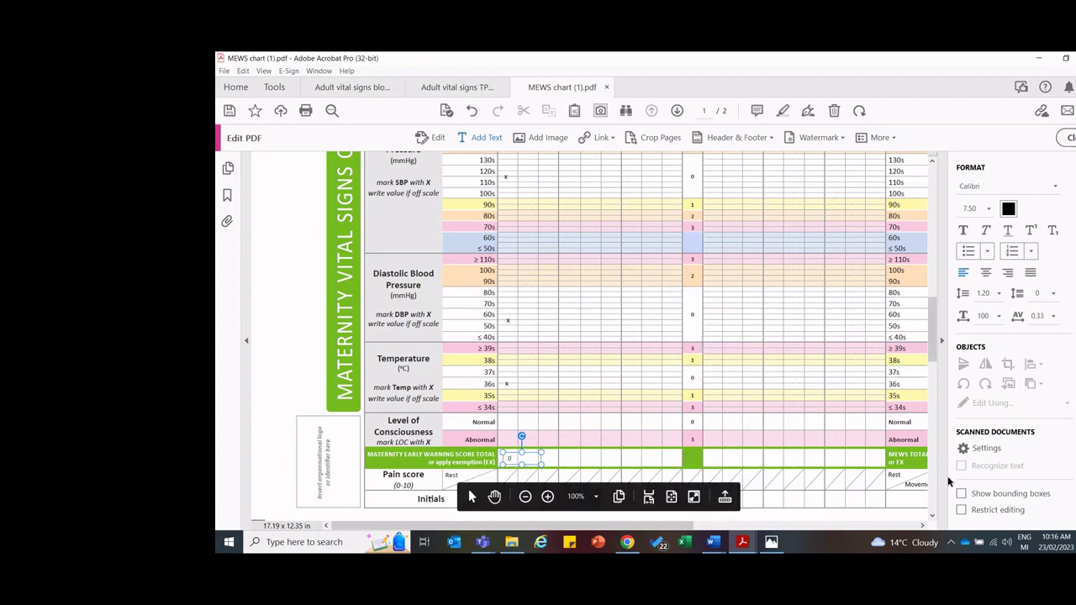
Examine side 2 of the vital signs chart and the mandatory maternity escalation pathway table on side 1.
click(932, 515)
click(932, 516)
click(931, 515)
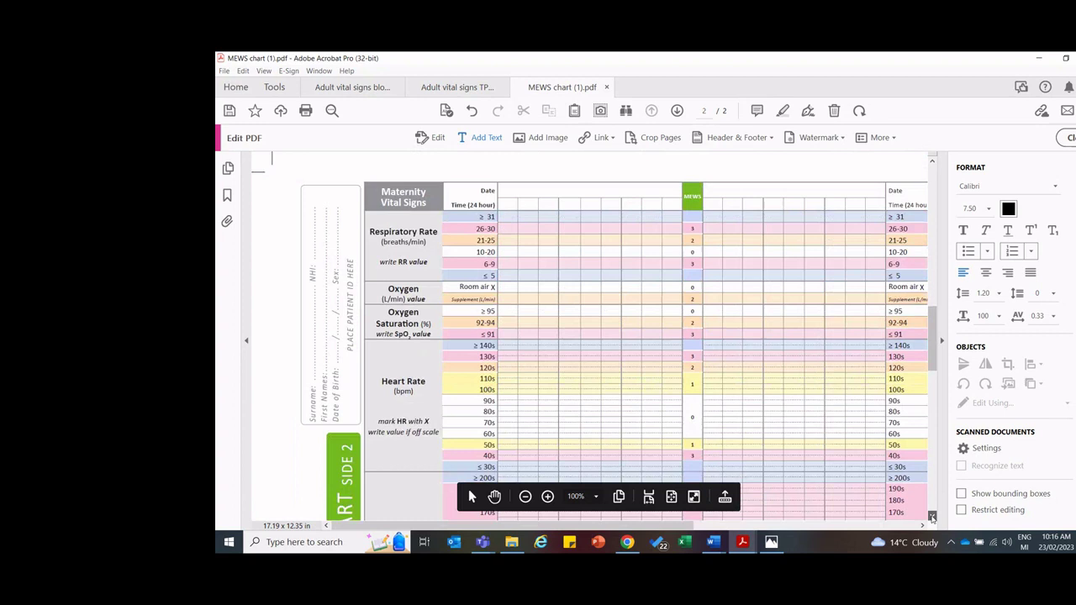
drag(932, 330, 934, 308)
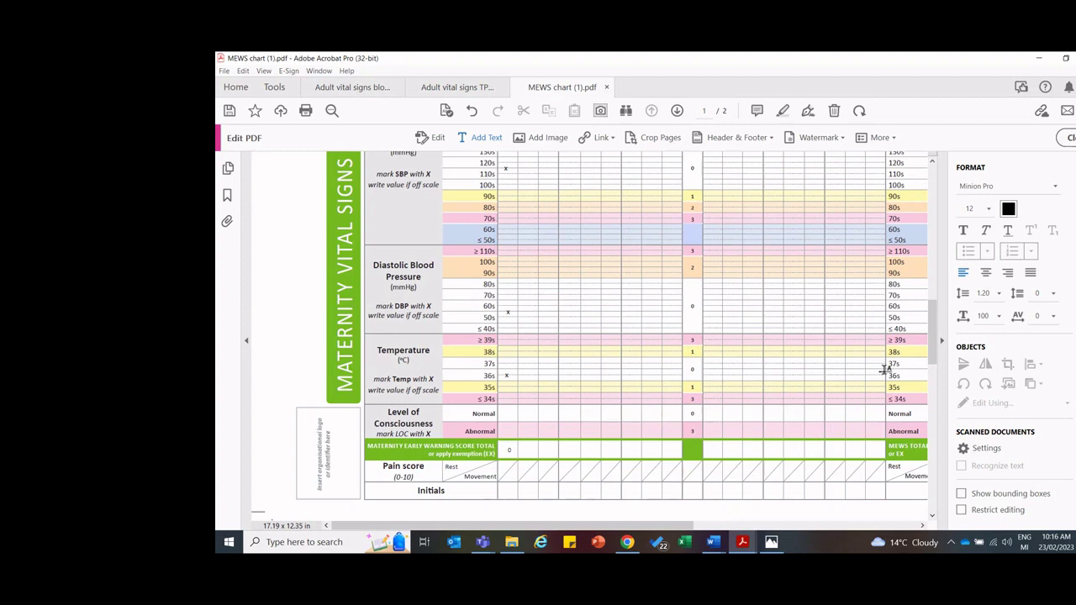
drag(932, 350, 934, 218)
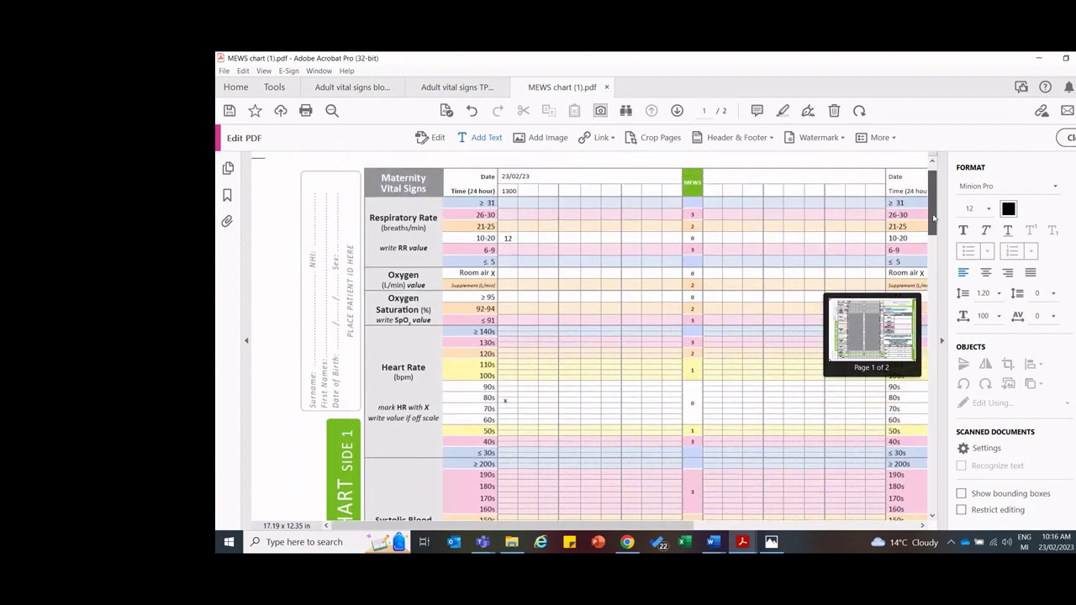
drag(672, 526, 817, 421)
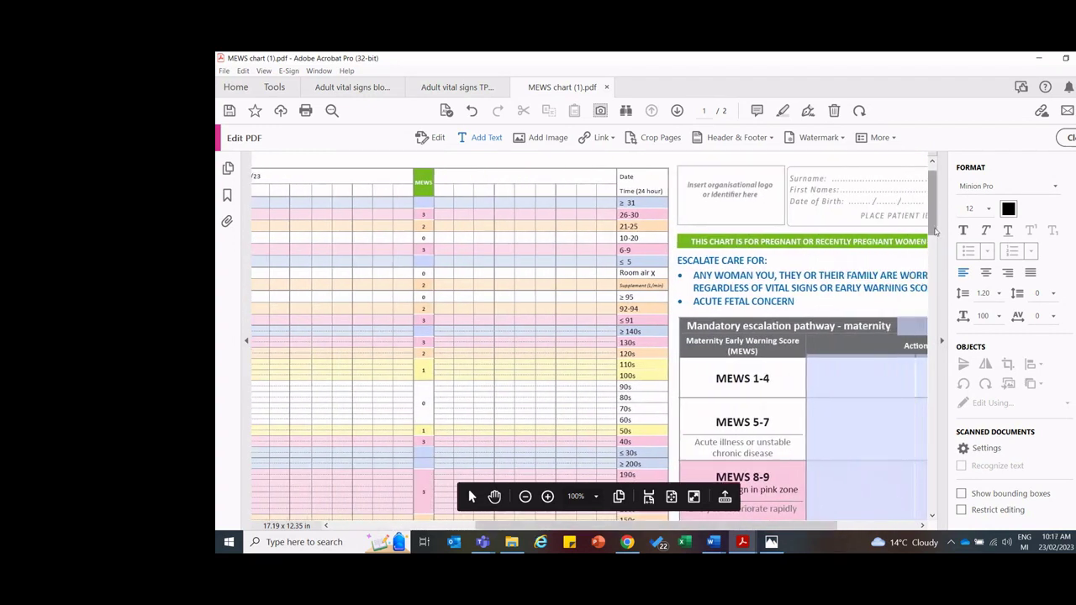
drag(935, 231, 934, 271)
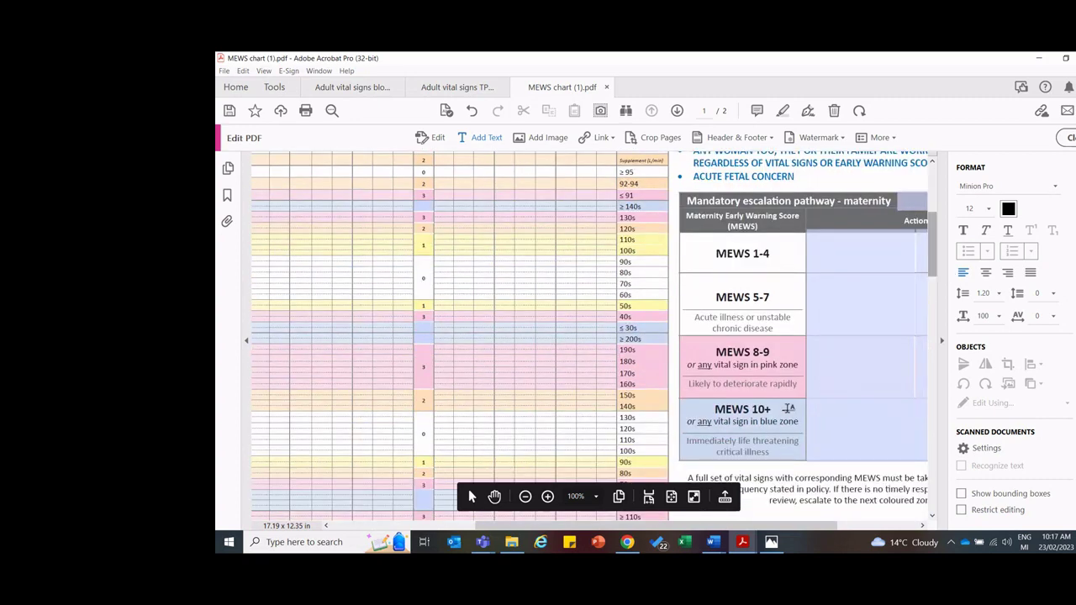
drag(759, 523, 836, 521)
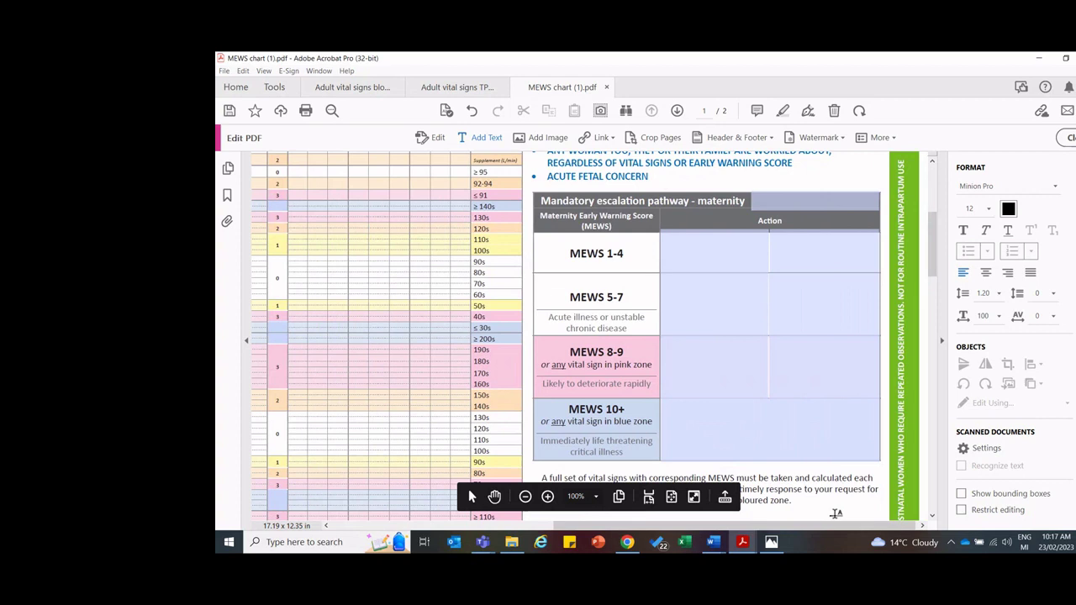